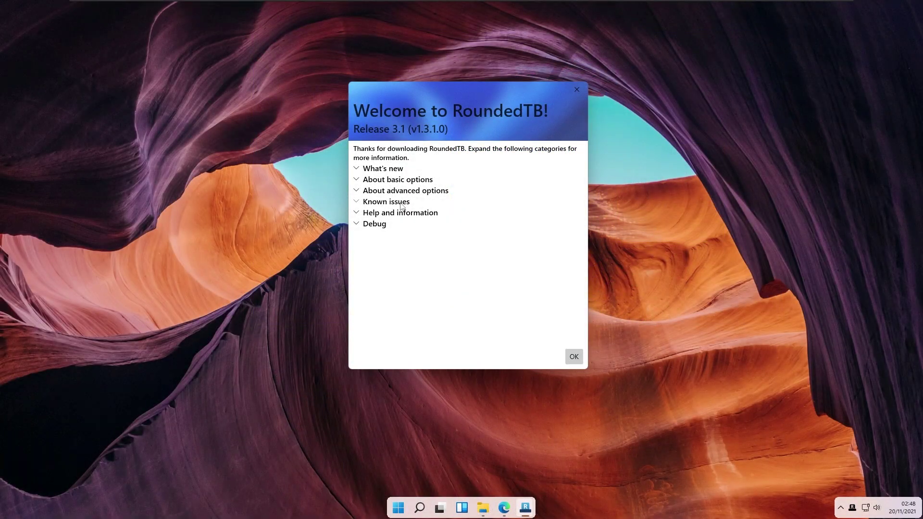
# Expand the What's new list of release 3.1 changes in the RoundedTB welcome window.
pyautogui.click(387, 170)
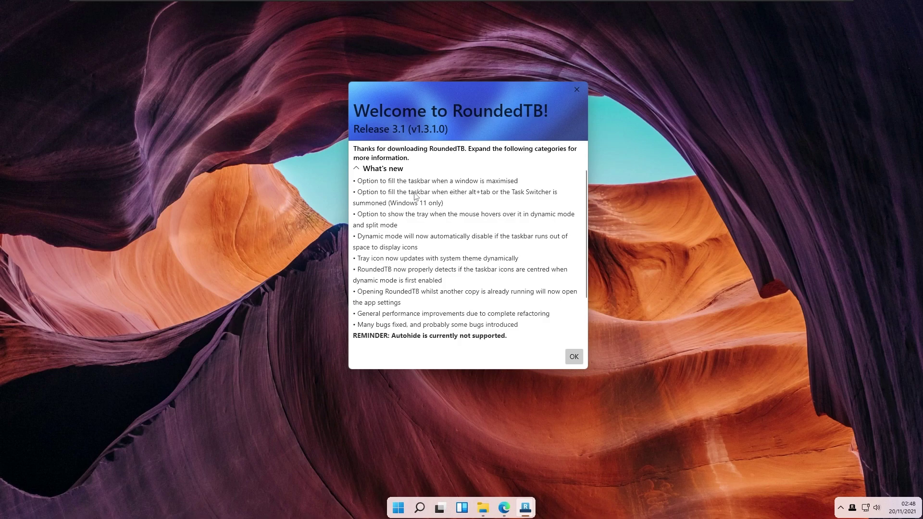
# Close the welcome notes, enable Fill taskbar when maximised and on alt+tab, and apply.
pyautogui.click(573, 96)
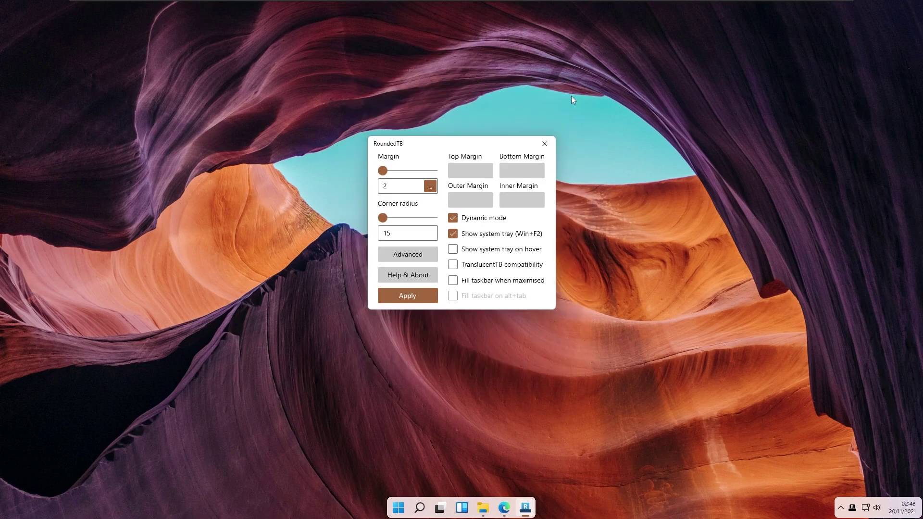
pyautogui.click(470, 284)
pyautogui.click(512, 298)
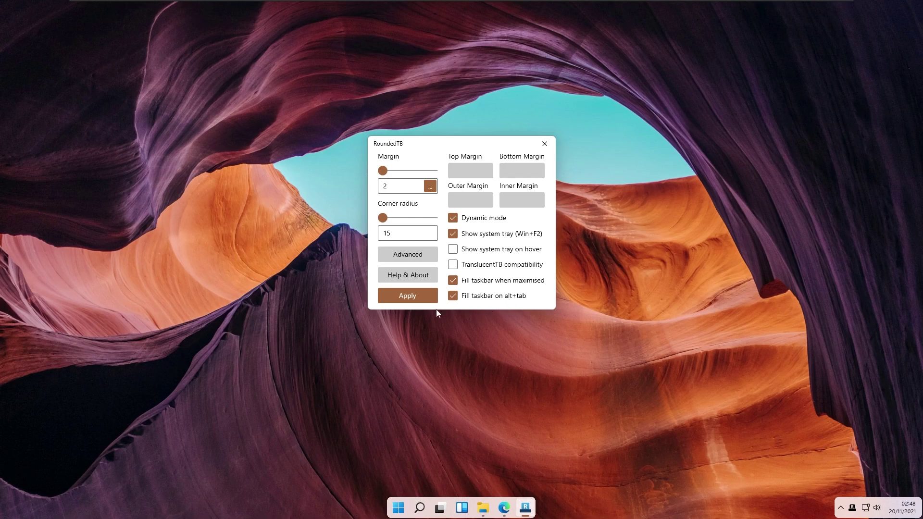
pyautogui.click(422, 302)
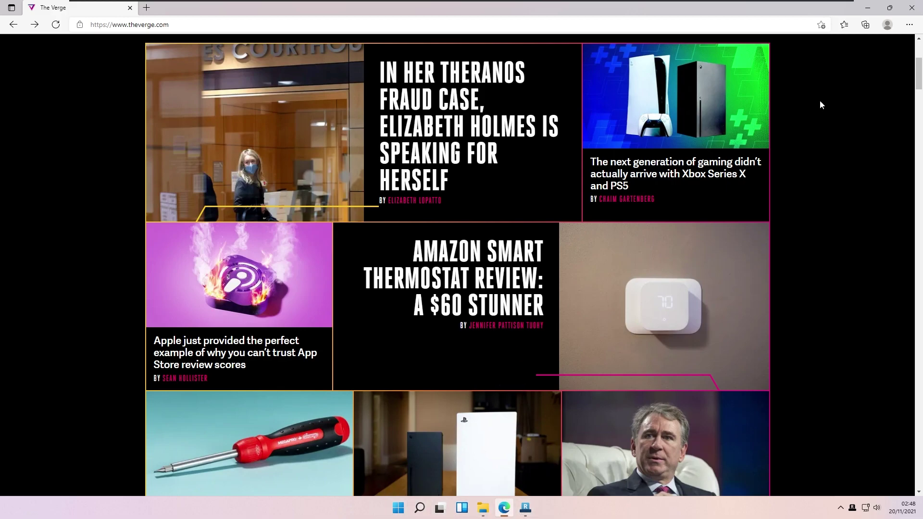
# Test the filled taskbar by minimising the browser and restoring it via the task switcher.
pyautogui.click(868, 7)
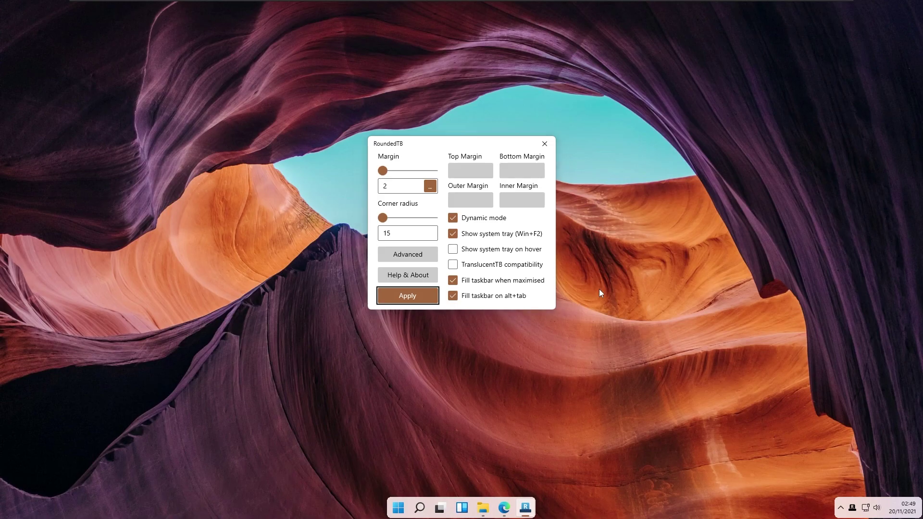
pyautogui.press('super+Tab')
pyautogui.click(444, 511)
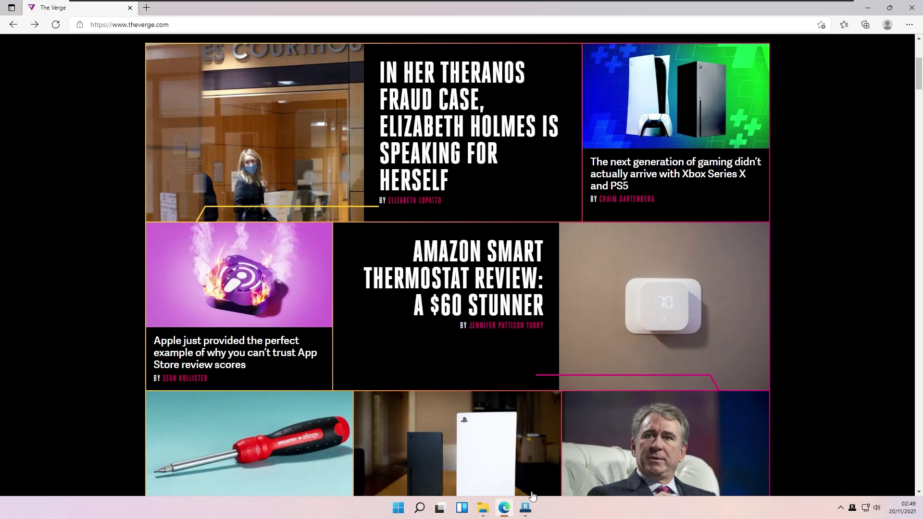
pyautogui.press('Tab')
pyautogui.press('Tab')
pyautogui.press('Tab')
pyautogui.press('Tab')
pyautogui.press('Tab')
pyautogui.press('Tab')
pyautogui.press('Tab')
pyautogui.press('Tab')
pyautogui.press('Tab')
pyautogui.press('Tab')
pyautogui.press('Tab')
pyautogui.press('Tab')
pyautogui.press('Tab')
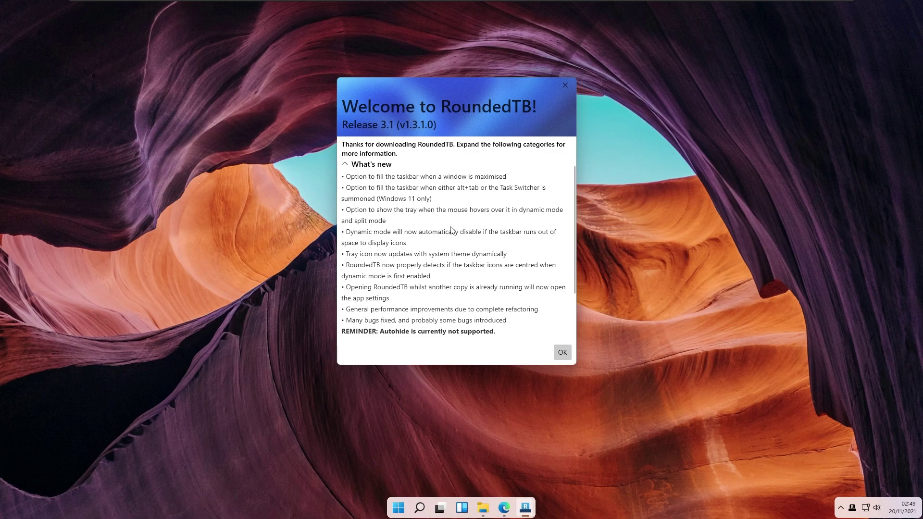
# Dismiss the welcome dialog, enable Show system tray on hover, and apply the change.
pyautogui.click(563, 353)
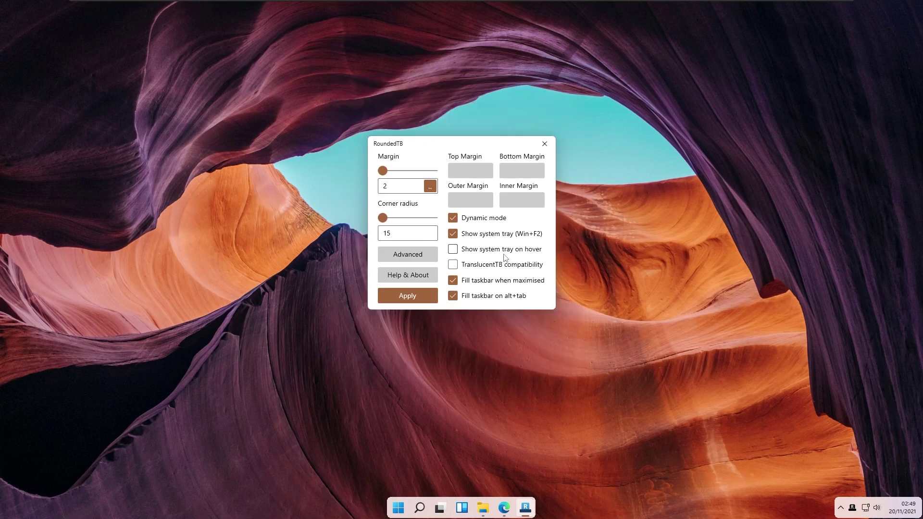
pyautogui.click(471, 254)
pyautogui.click(417, 301)
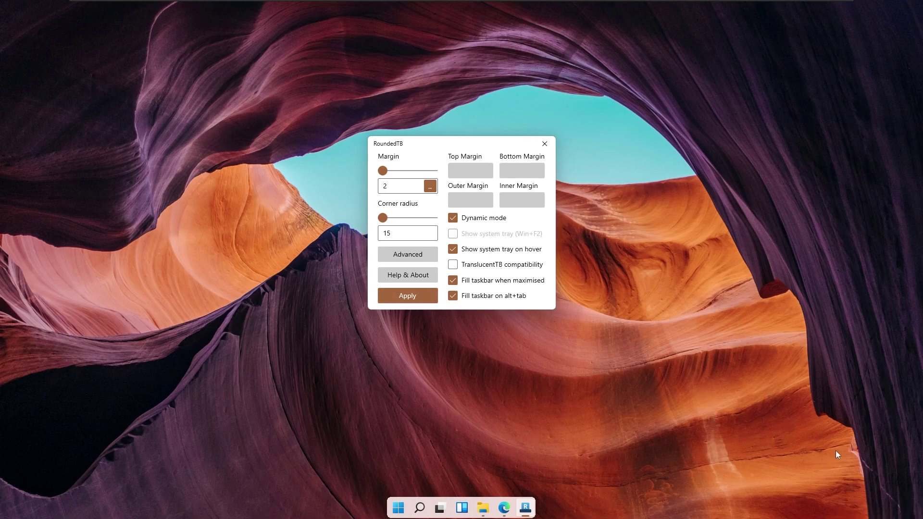
pyautogui.moveTo(860, 510)
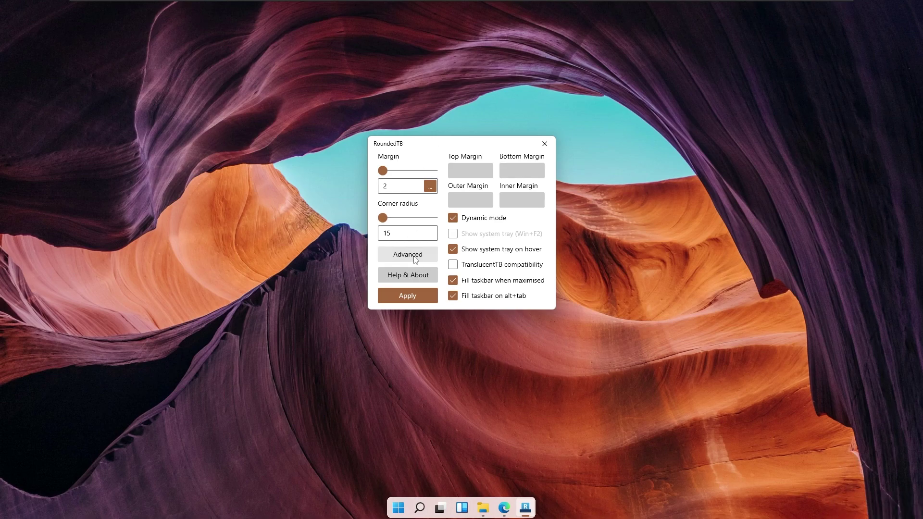
# Reopen the Help & About welcome notes and move the dialog to the screen centre.
pyautogui.click(414, 255)
pyautogui.click(415, 255)
pyautogui.click(418, 275)
pyautogui.moveTo(219, 52); pyautogui.dragTo(523, 107)
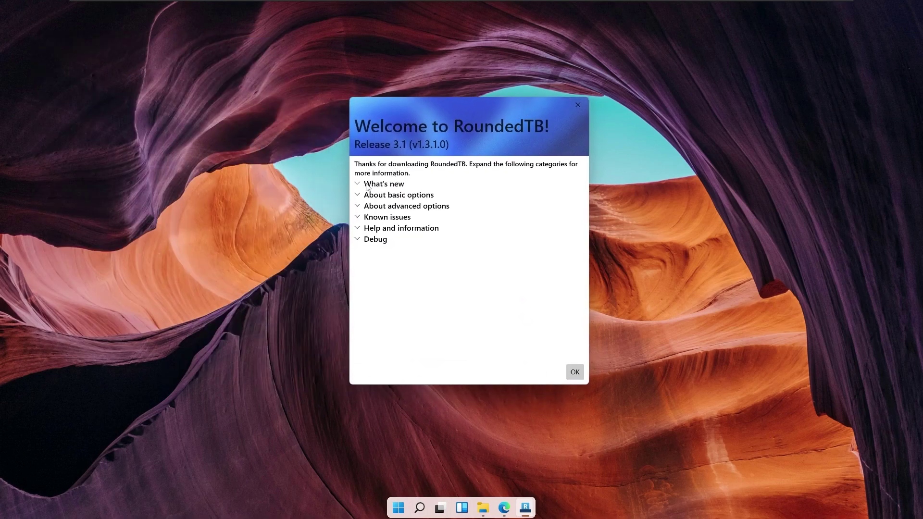
# Expand What's new, then maximise and minimise the browser to view the taskbar.
pyautogui.click(384, 183)
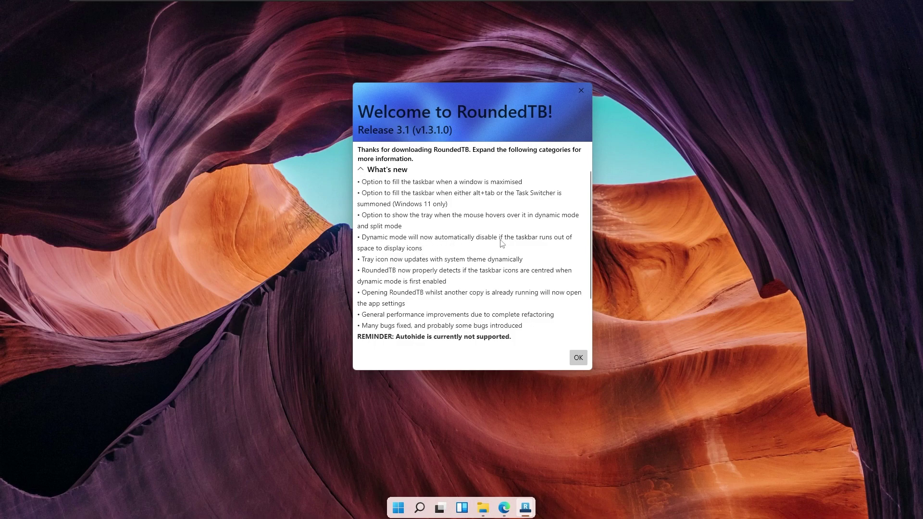
pyautogui.click(504, 508)
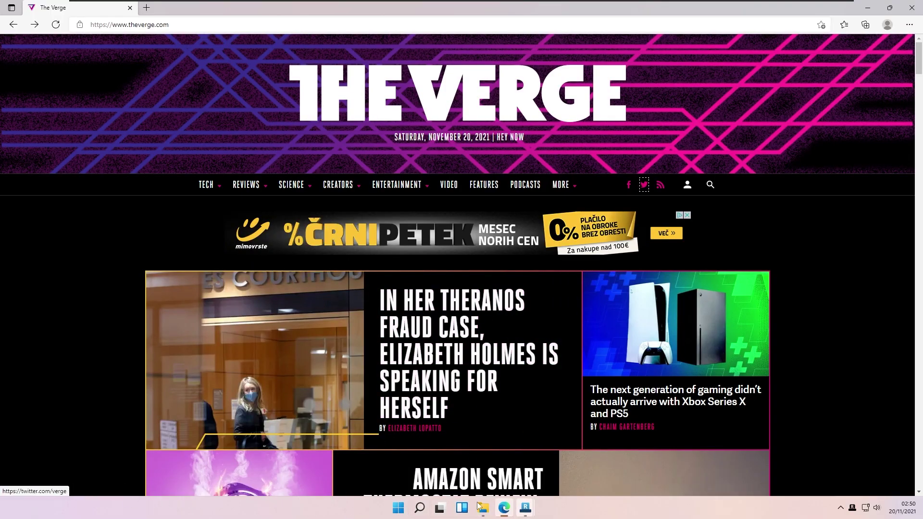
pyautogui.click(870, 8)
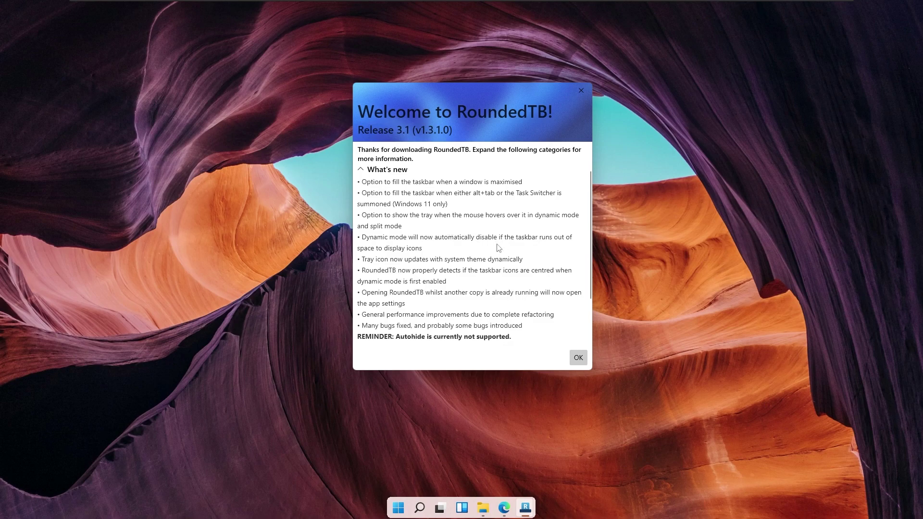
# Set Choose your mode to Dark under Personalization > Colors in Windows Settings.
pyautogui.click(398, 508)
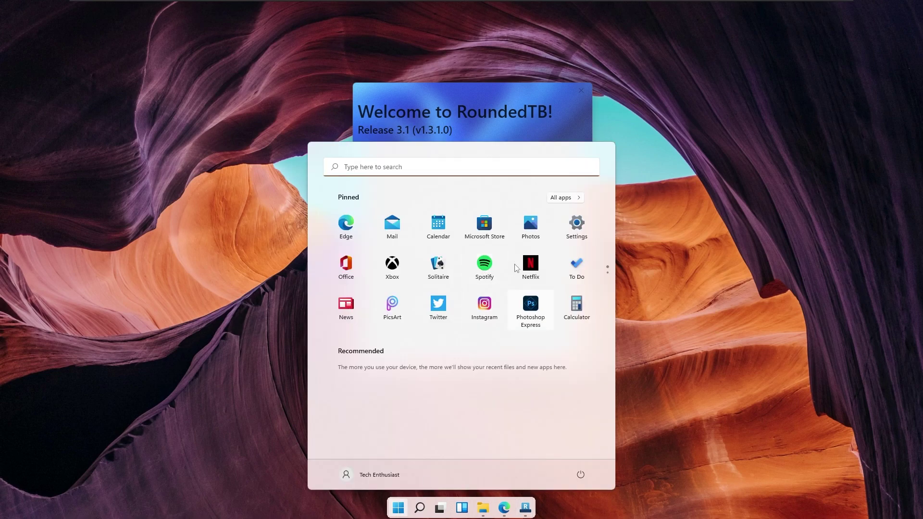
pyautogui.click(579, 226)
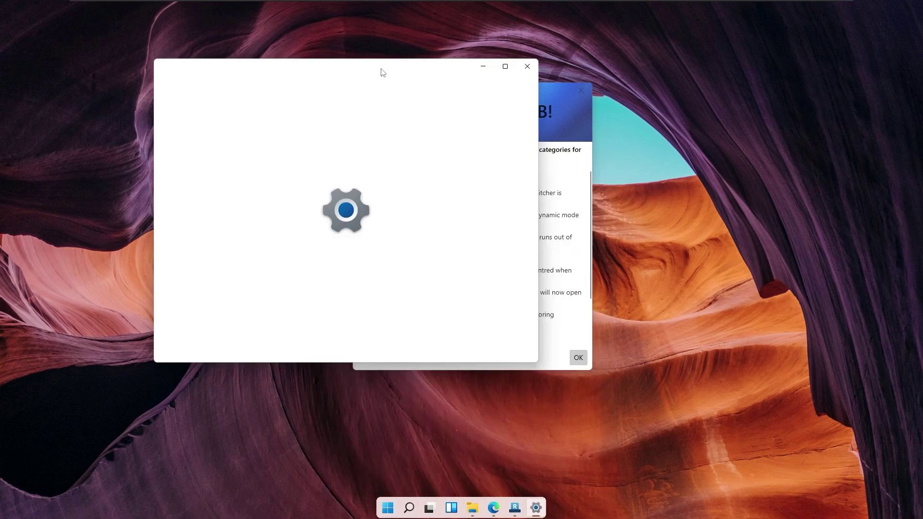
pyautogui.click(358, 224)
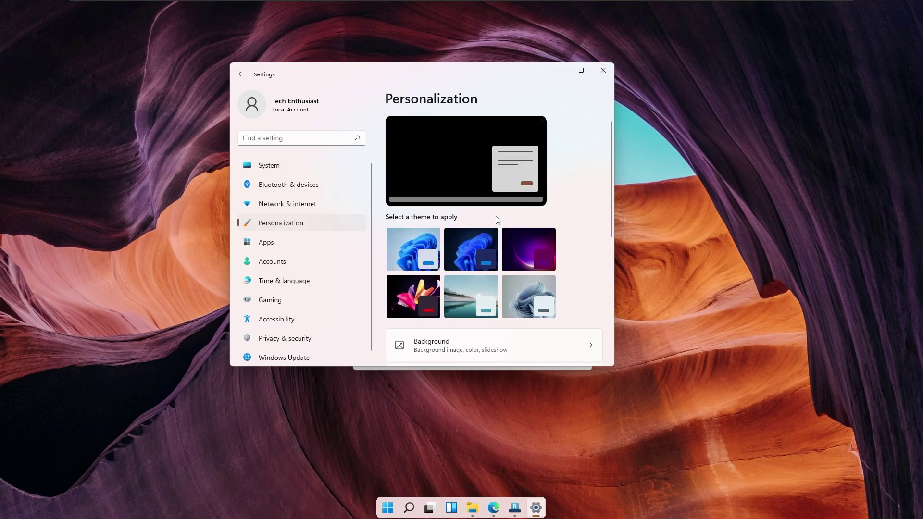
pyautogui.scroll(-2, 497, 219)
pyautogui.click(464, 305)
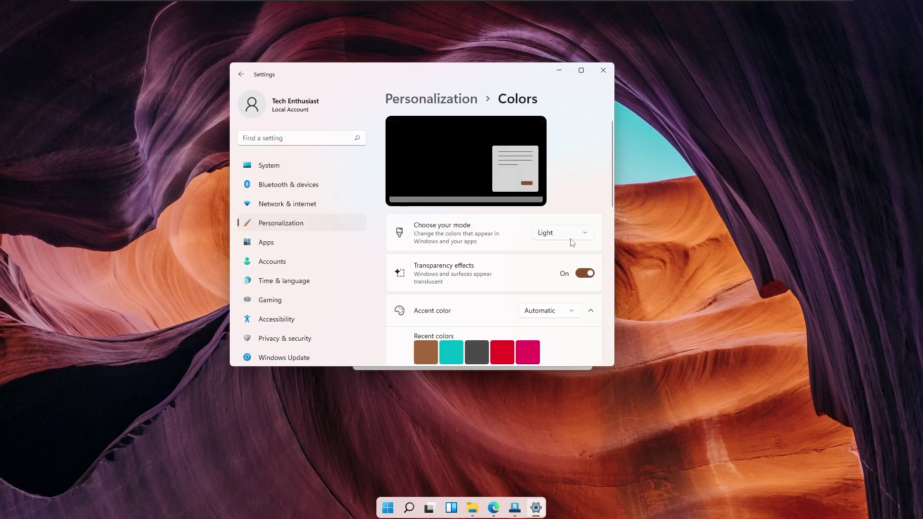
pyautogui.click(572, 243)
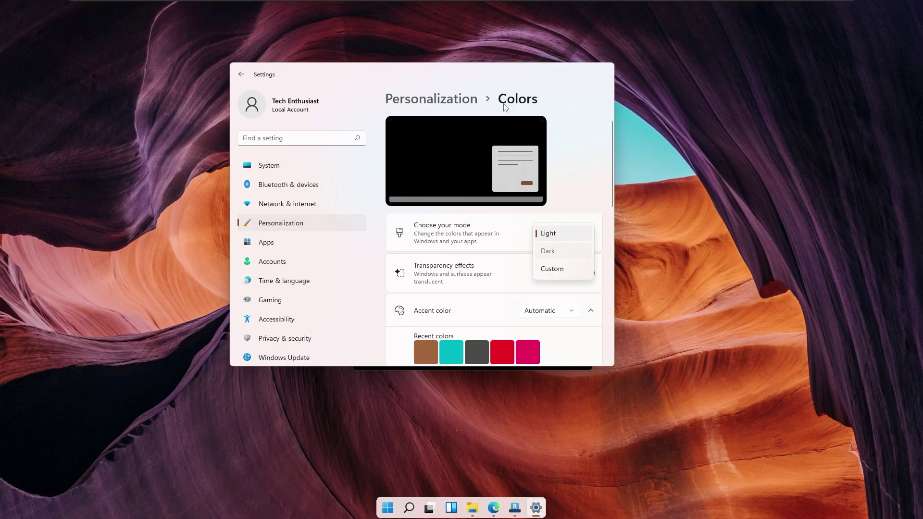
pyautogui.press('Return')
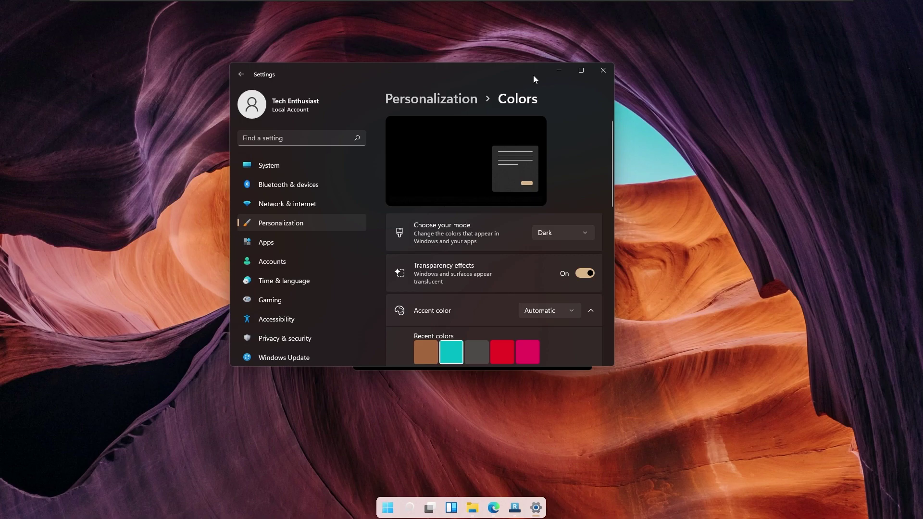
# Dismiss the welcome notes and switch the tray to always shown (Win+F2), then apply.
pyautogui.click(559, 71)
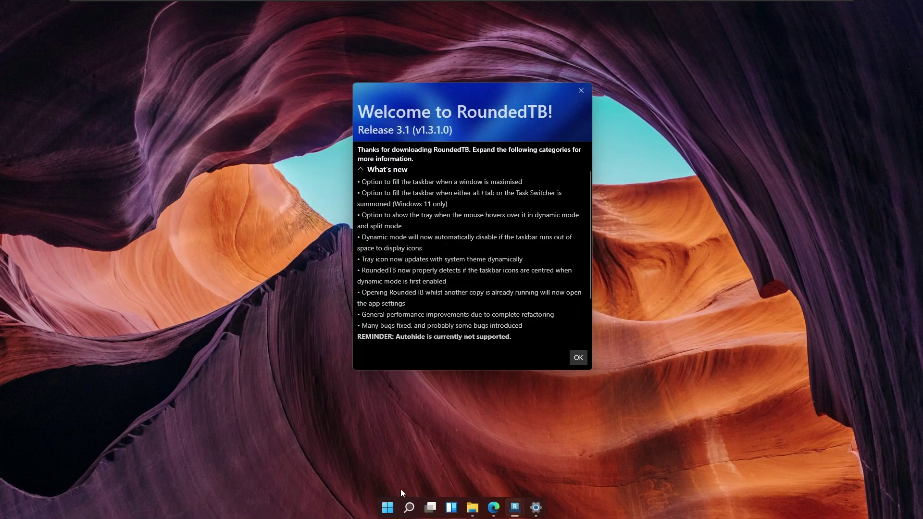
pyautogui.click(579, 357)
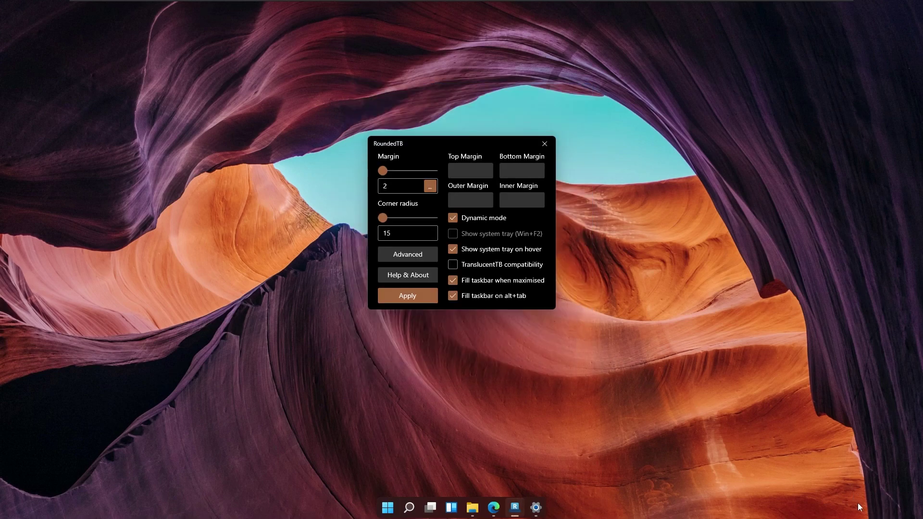
pyautogui.click(495, 253)
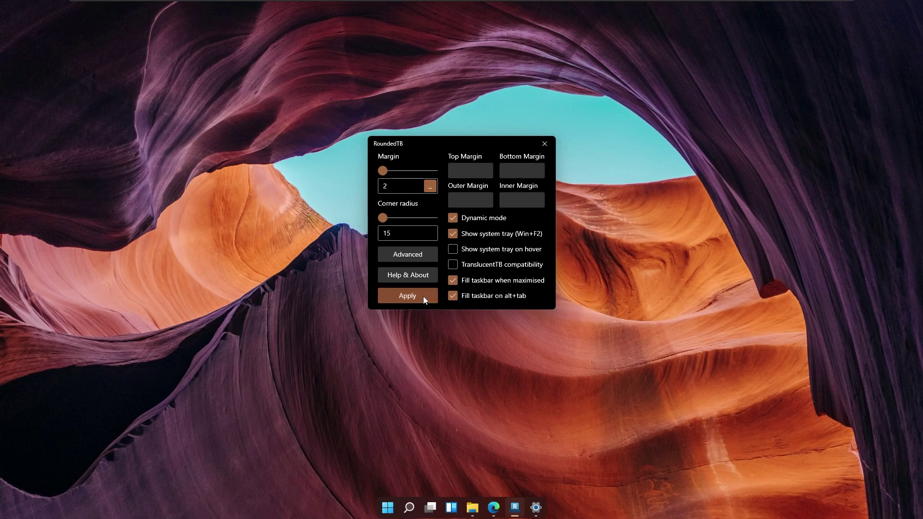
pyautogui.click(423, 297)
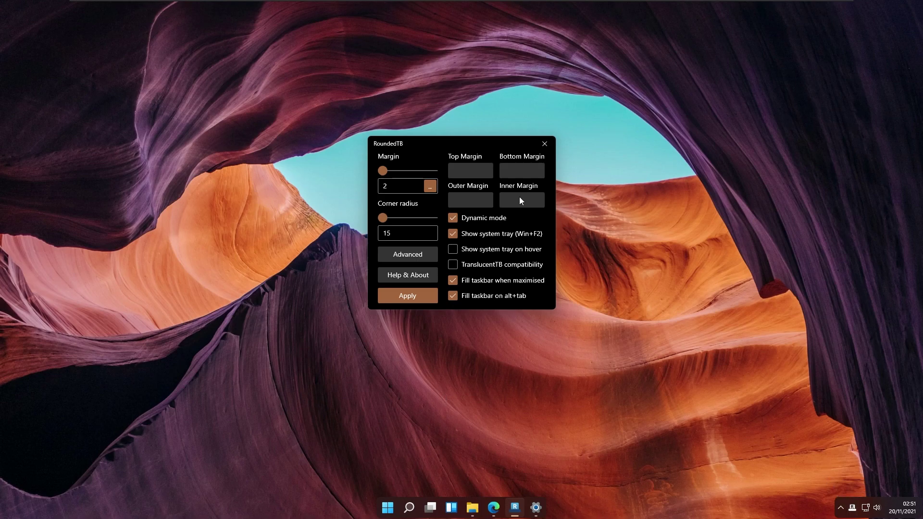
# Reopen the Help & About notes, review the expanded What's new list, then dismiss them.
pyautogui.click(416, 258)
pyautogui.click(422, 253)
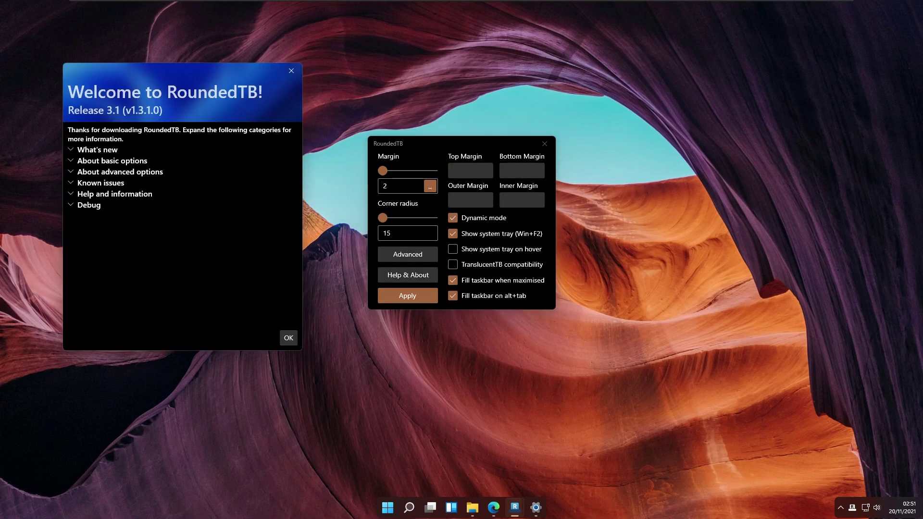
pyautogui.click(381, 188)
pyautogui.click(389, 178)
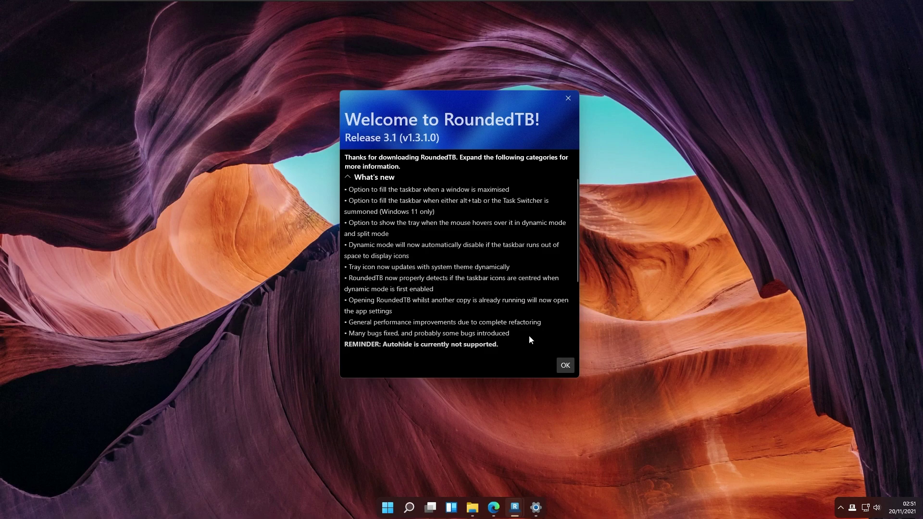
pyautogui.click(566, 366)
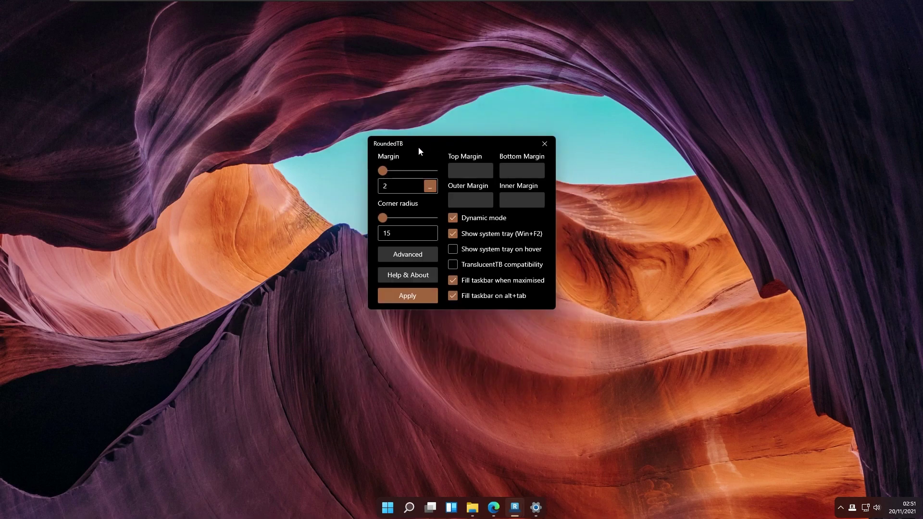
# Close RoundedTB, relaunch it from Downloads > RoundedTB_R3.1 in File Explorer, then close Explorer.
pyautogui.click(545, 143)
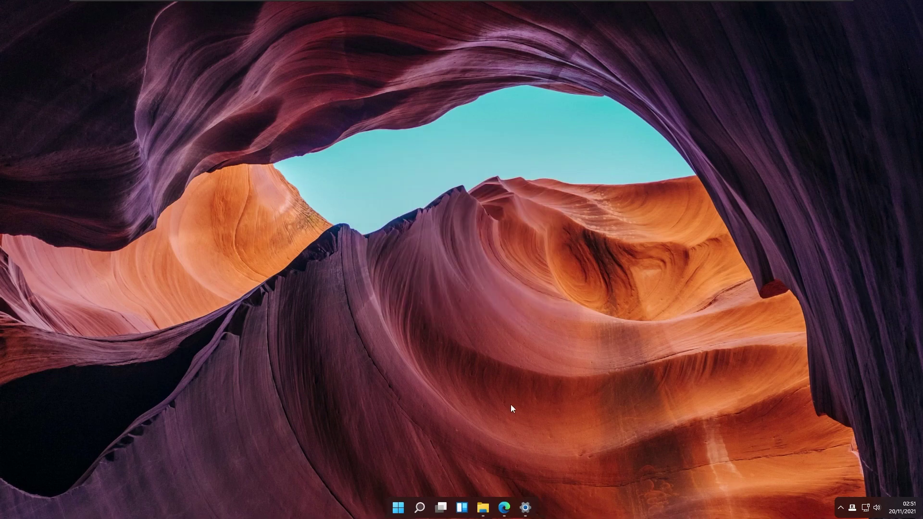
pyautogui.click(484, 508)
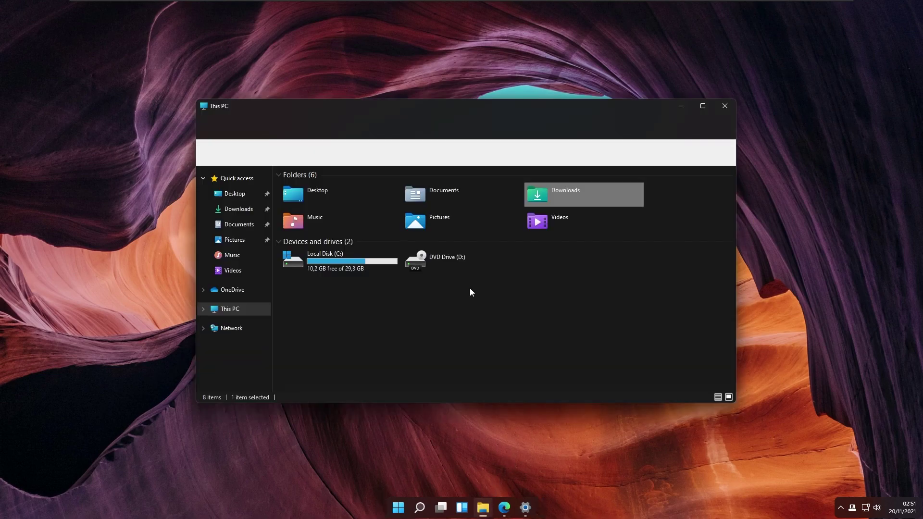
pyautogui.doubleClick(577, 192)
pyautogui.doubleClick(377, 201)
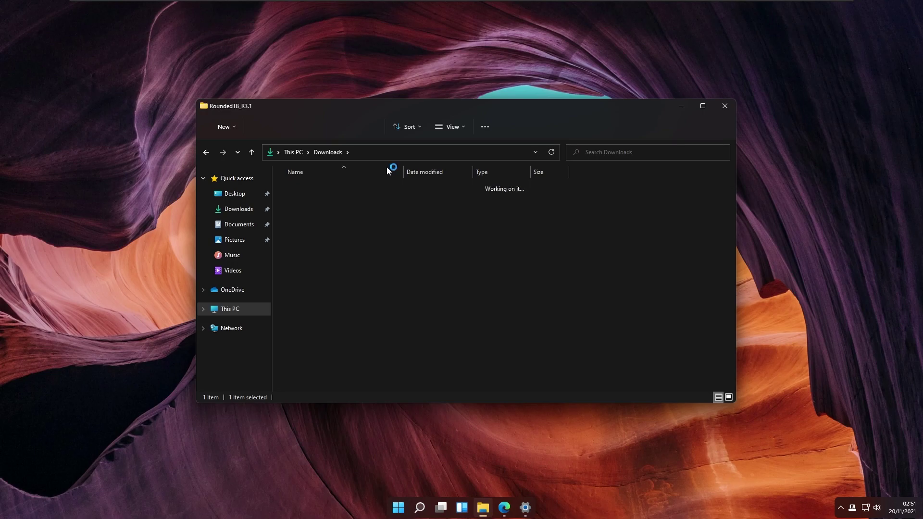
pyautogui.scroll(-10, 383, 241)
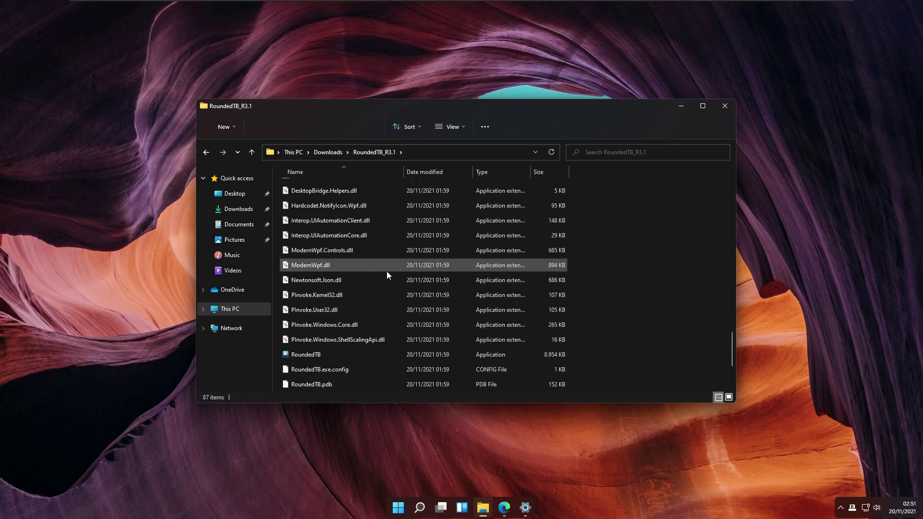
pyautogui.scroll(-3, 388, 273)
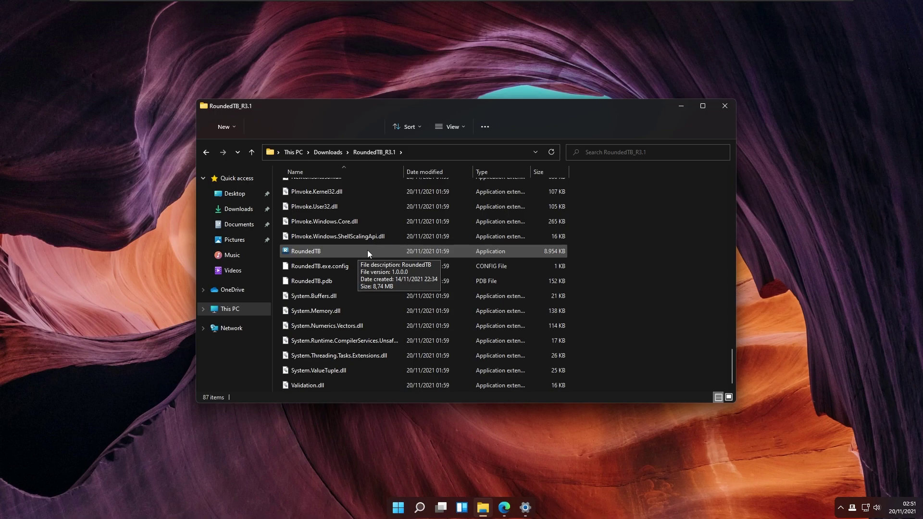
pyautogui.doubleClick(367, 250)
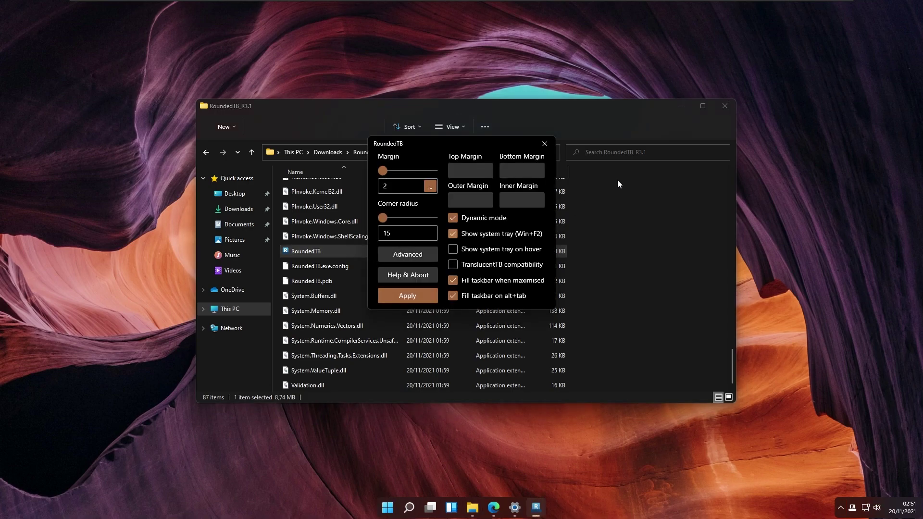
pyautogui.click(726, 106)
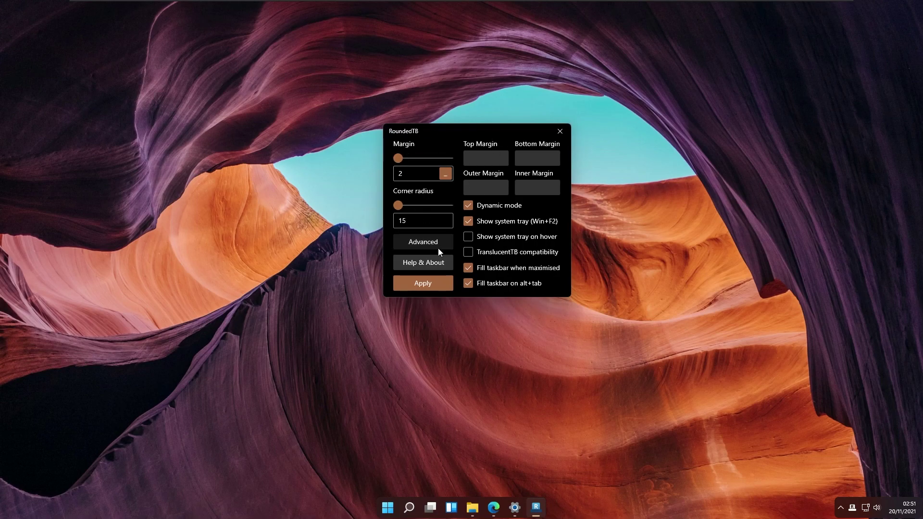
# Open Help & About and expand What's new in the dark-themed 3.1 welcome window.
pyautogui.click(439, 264)
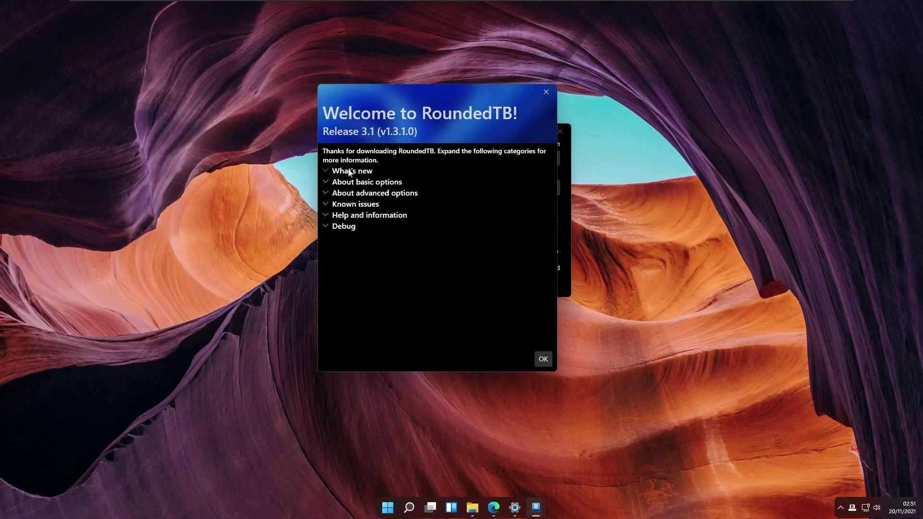
pyautogui.click(350, 172)
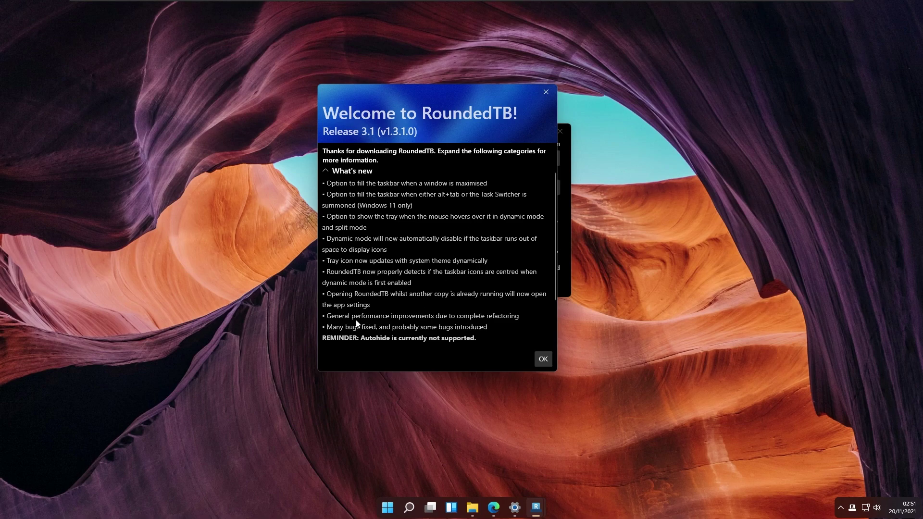